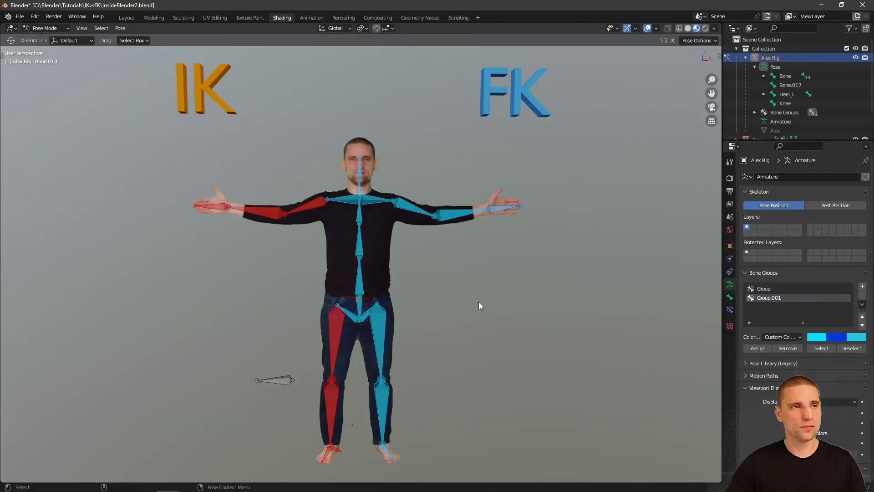
- Select the red leg bones, deselect everything, and zoom in on the blue FK arm and hand
{"action": "left_click_drag", "start_coordinate": [162, 158], "coordinate": [329, 468]}
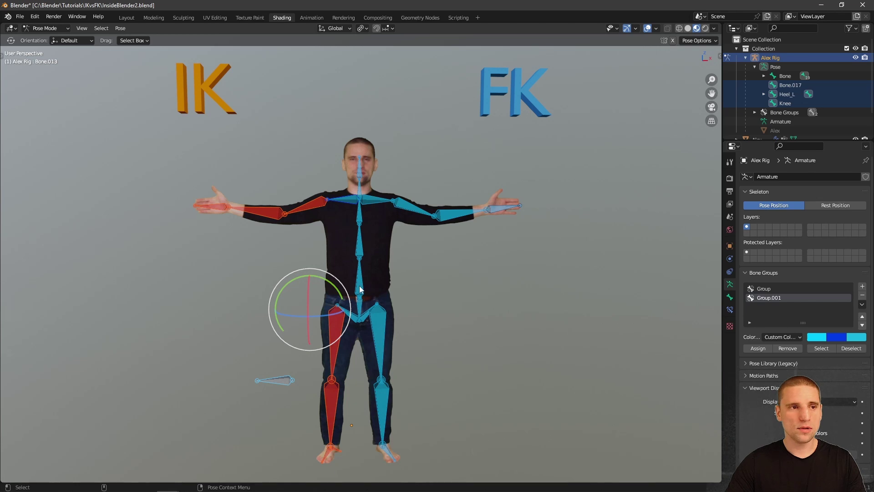
{"action": "left_click", "coordinate": [521, 316]}
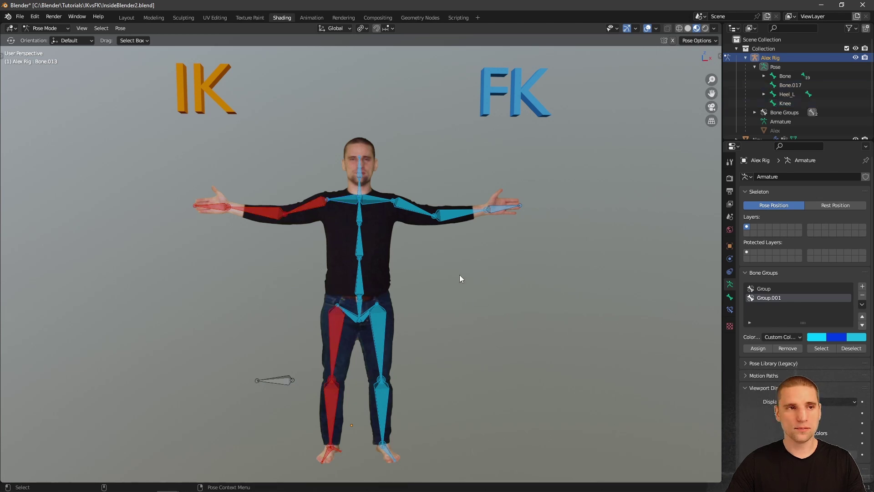
{"action": "scroll", "coordinate": [433, 239], "scroll_direction": "up", "scroll_amount": 8}
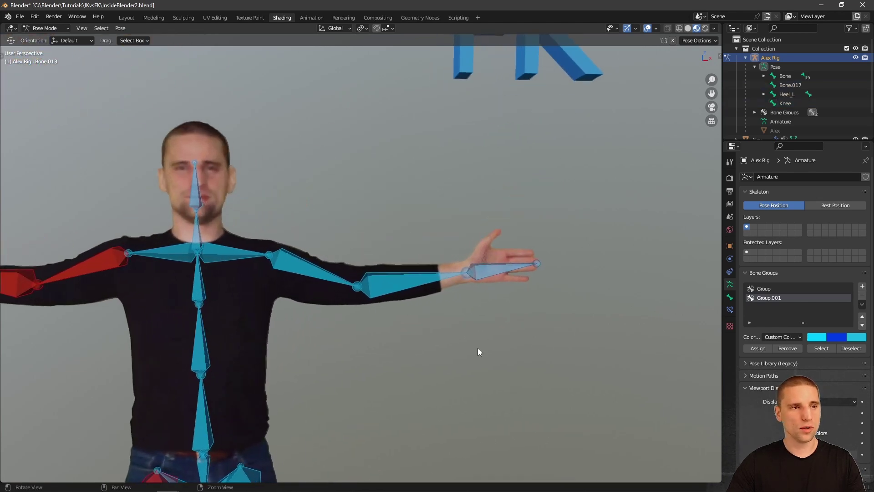
- Rotate the blue upper arm at the shoulder, swing the forearm, and tilt the hand upright
{"action": "left_click", "coordinate": [304, 315]}
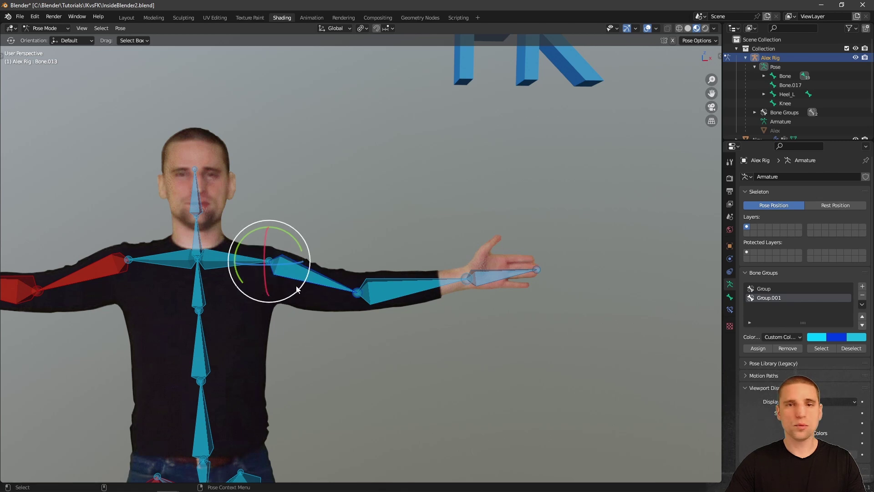
{"action": "left_click_drag", "start_coordinate": [304, 250], "coordinate": [318, 215]}
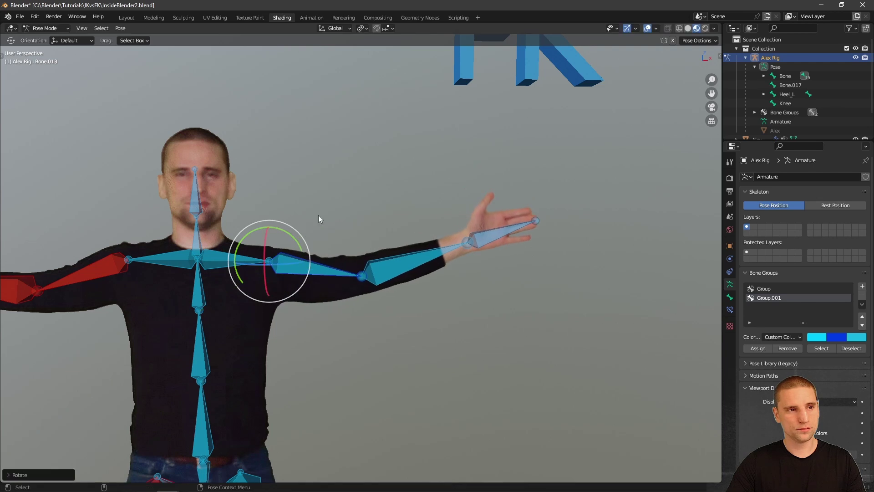
{"action": "left_click", "coordinate": [396, 239]}
{"action": "left_click_drag", "start_coordinate": [398, 240], "coordinate": [364, 213]}
{"action": "left_click", "coordinate": [441, 162]}
{"action": "mouse_move", "coordinate": [441, 160]}
{"action": "left_mouse_down"}
{"action": "mouse_move", "coordinate": [433, 160]}
{"action": "mouse_move", "coordinate": [452, 181]}
{"action": "mouse_move", "coordinate": [448, 173]}
{"action": "left_mouse_up"}
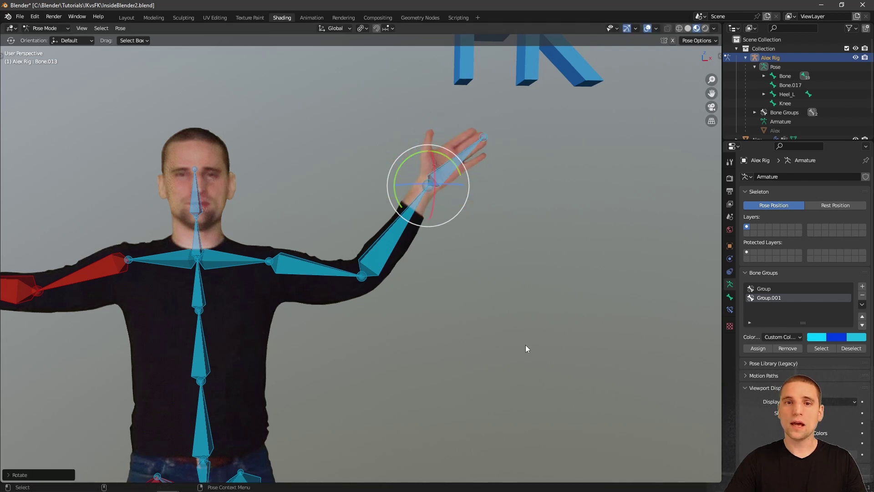
- Refine the blue arm: lower it at the shoulder, bend the elbow, tilt the hand slightly up
{"action": "left_click", "coordinate": [318, 258]}
{"action": "left_click_drag", "start_coordinate": [295, 237], "coordinate": [304, 249]}
{"action": "left_click", "coordinate": [402, 252]}
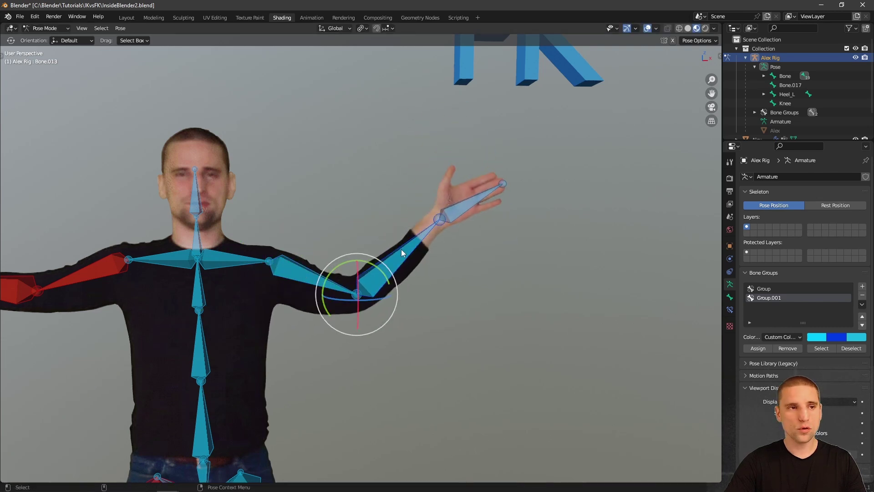
{"action": "left_click_drag", "start_coordinate": [376, 269], "coordinate": [471, 209]}
{"action": "left_click", "coordinate": [471, 219]}
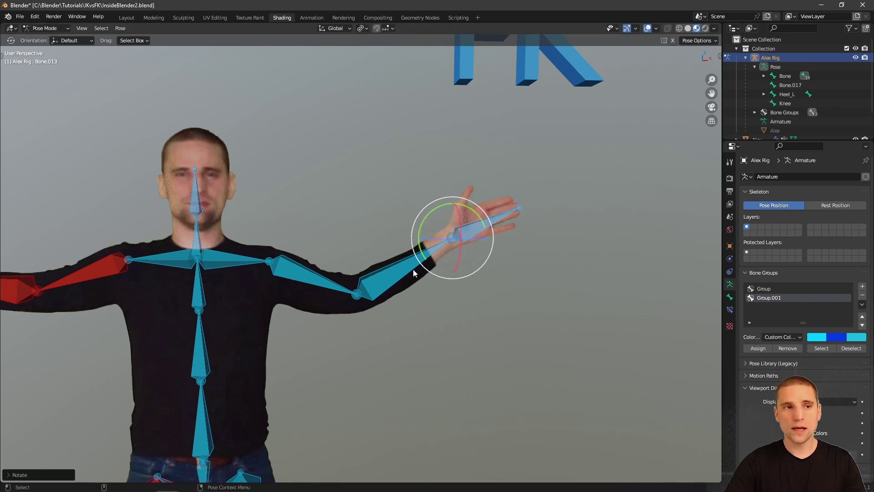
{"action": "left_click_drag", "start_coordinate": [440, 209], "coordinate": [430, 217]}
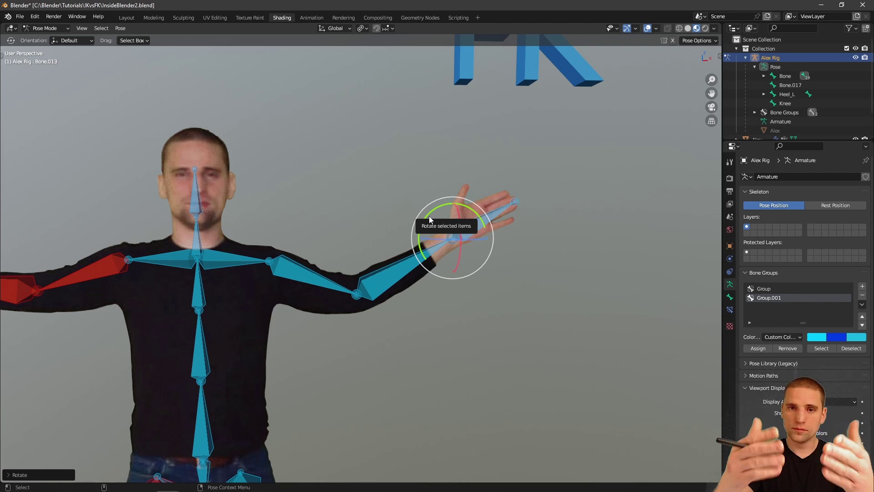
- From a front view, move the red IK hand control so the red arm bends at the elbow
{"action": "middle_click_drag", "start_coordinate": [287, 334], "coordinate": [453, 299]}
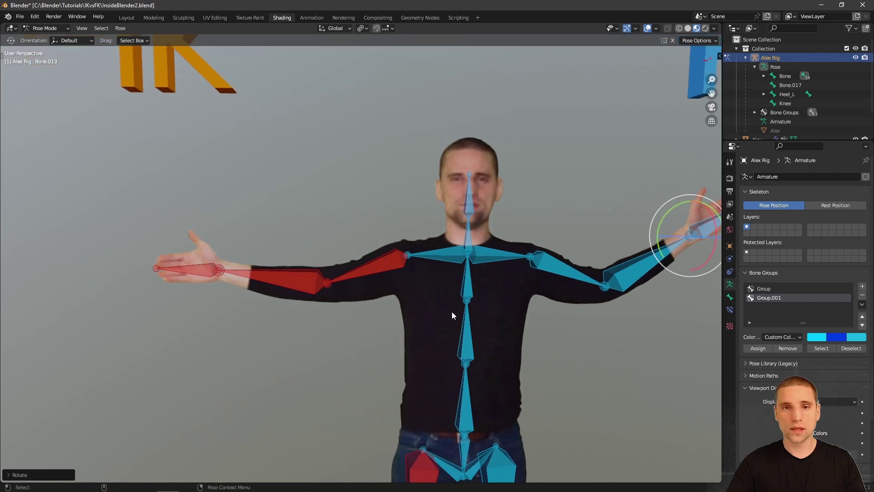
{"action": "left_click", "coordinate": [218, 273]}
{"action": "key", "text": "g"}
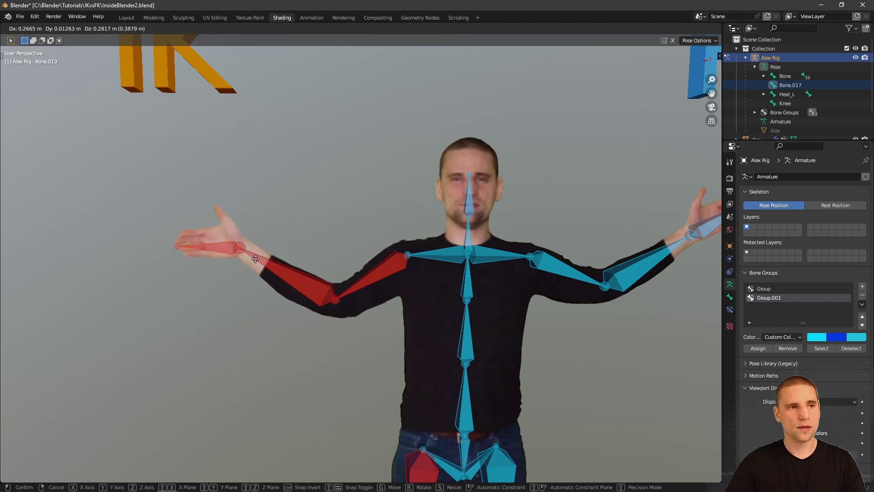
{"action": "left_click", "coordinate": [250, 253]}
{"action": "scroll", "coordinate": [250, 253], "scroll_direction": "down", "scroll_amount": 4}
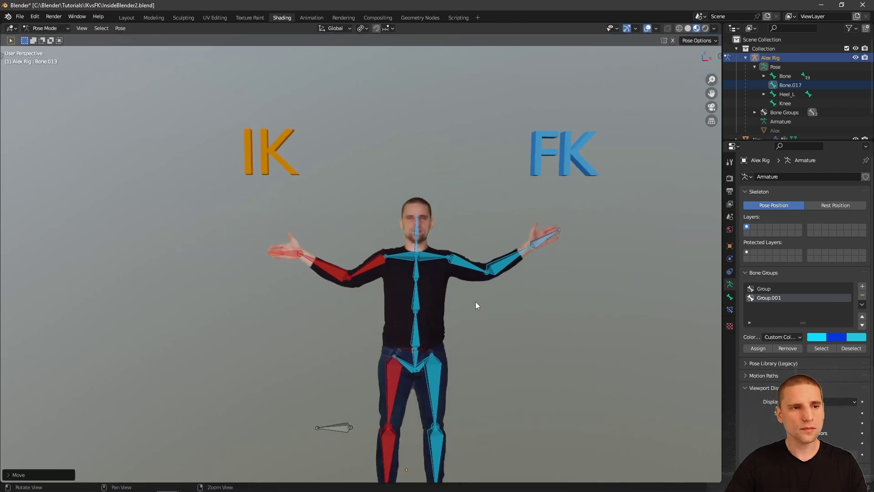
{"action": "scroll", "coordinate": [393, 239], "scroll_direction": "up", "scroll_amount": 3}
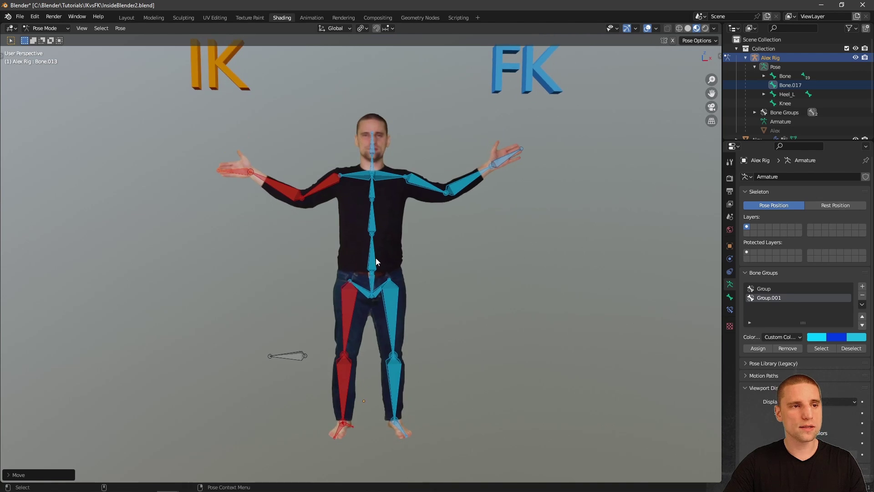
- Move the root bone down so the whole body drops toward the ground
{"action": "left_click", "coordinate": [376, 260]}
{"action": "key", "text": "shift+space"}
{"action": "key", "text": "g"}
{"action": "left_click_drag", "start_coordinate": [371, 233], "coordinate": [370, 292]}
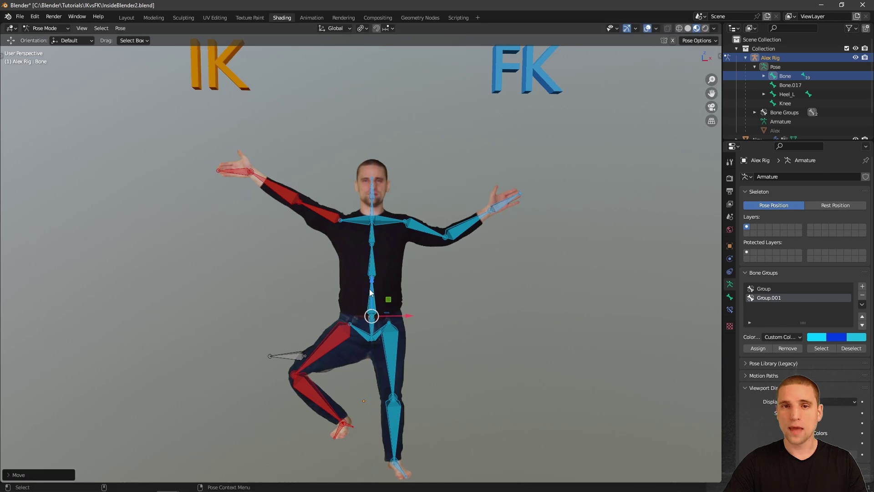
{"action": "scroll", "coordinate": [390, 332], "scroll_direction": "down", "scroll_amount": 3, "text": "shift"}
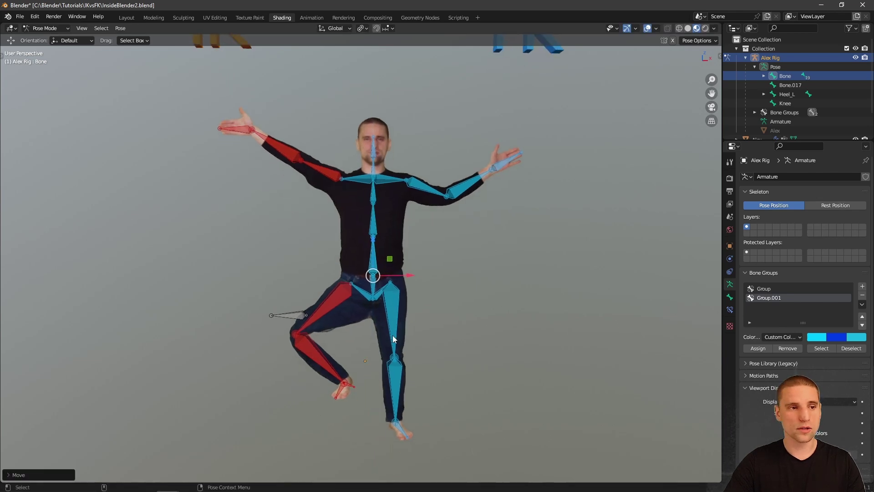
- Shift the red Heel_L foot control sideways and readjust the root bone's height
{"action": "left_click", "coordinate": [349, 382]}
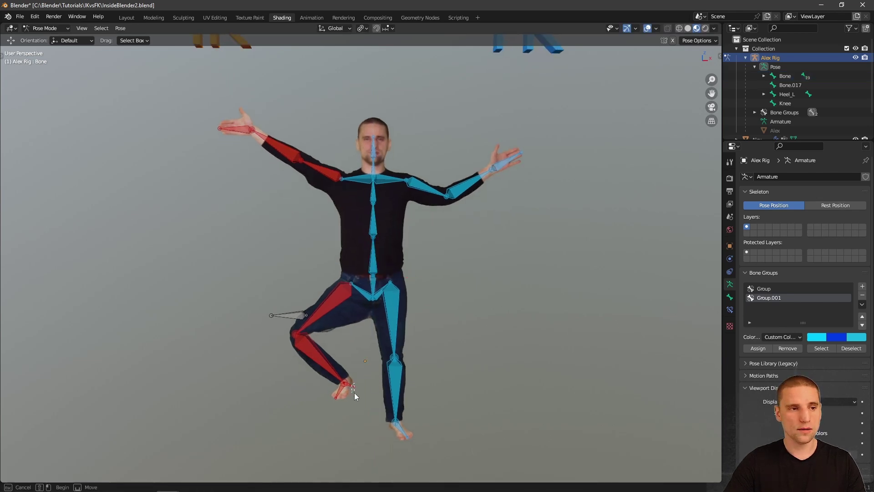
{"action": "left_click_drag", "start_coordinate": [343, 382], "coordinate": [351, 380]}
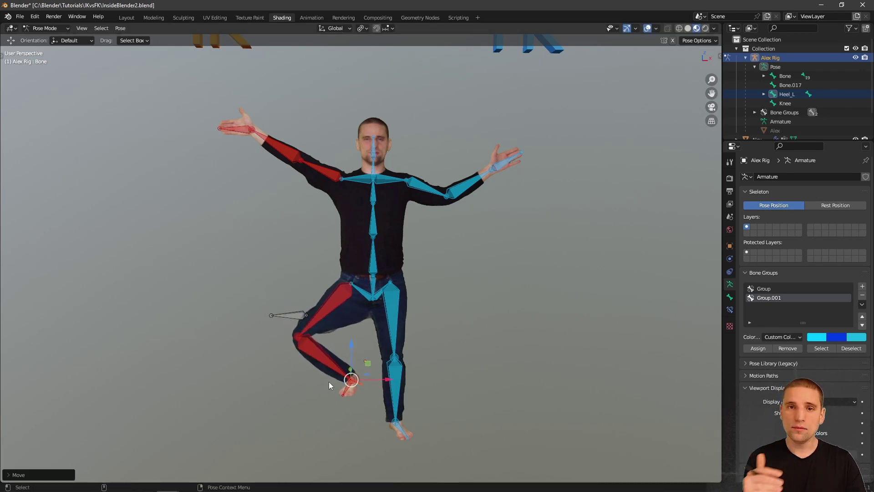
{"action": "left_click", "coordinate": [372, 266]}
{"action": "left_click_drag", "start_coordinate": [373, 267], "coordinate": [373, 247]}
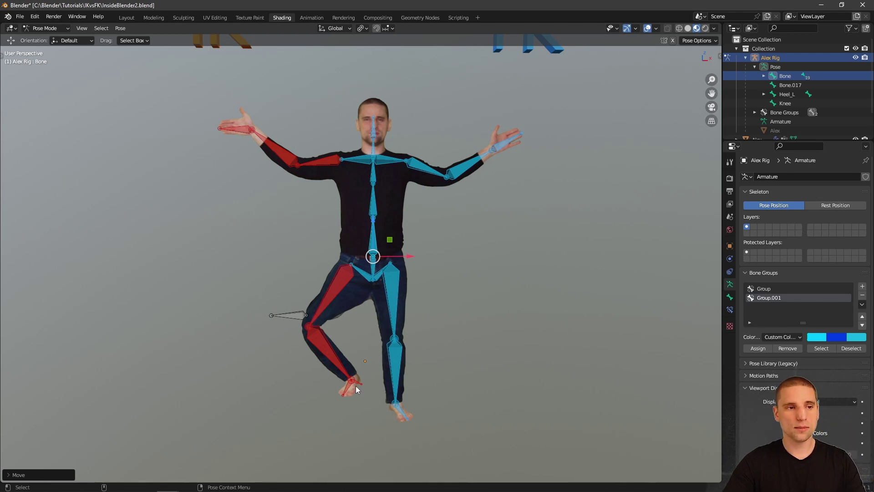
{"action": "key", "text": "g"}
{"action": "left_click", "coordinate": [374, 265]}
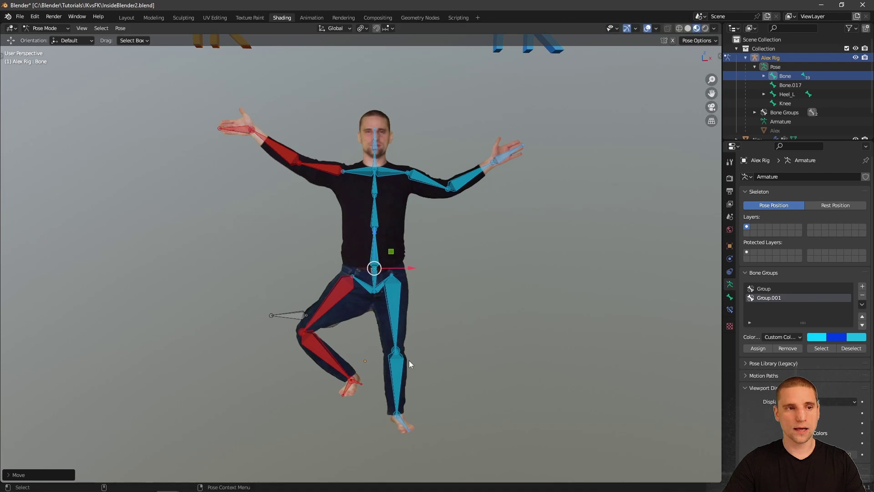
- Rotate the blue FK thigh, shin and foot outward into a crouch
{"action": "left_click", "coordinate": [402, 283]}
{"action": "key", "text": "shift+space"}
{"action": "left_click", "coordinate": [403, 294]}
{"action": "left_click_drag", "start_coordinate": [417, 253], "coordinate": [398, 383]}
{"action": "left_click", "coordinate": [455, 350]}
{"action": "left_click", "coordinate": [398, 383]}
{"action": "left_click_drag", "start_coordinate": [413, 349], "coordinate": [378, 348]}
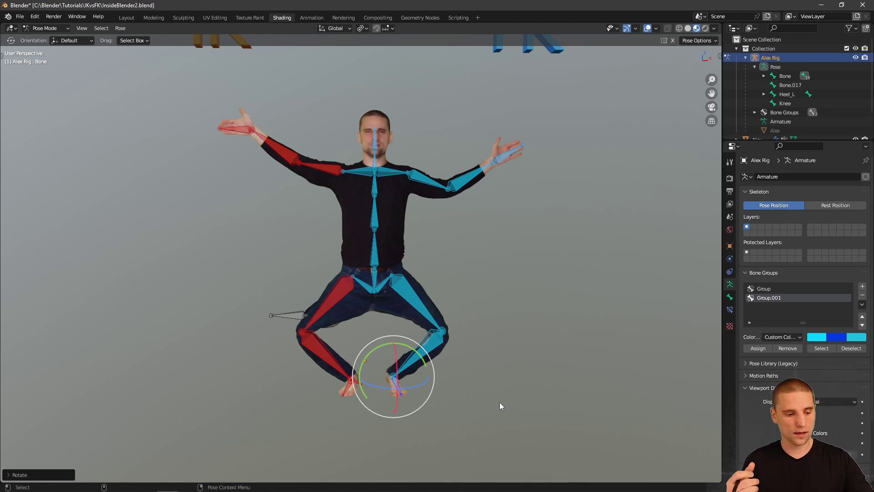
- Clear all bone rotations with Alt+R, then test lowering the root along Z and undo it
{"action": "key", "text": "a"}
{"action": "key", "text": "alt+r"}
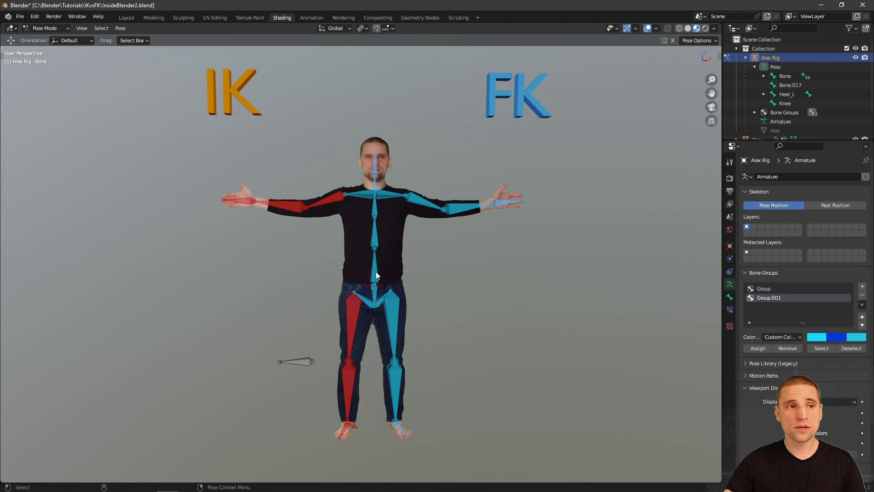
{"action": "left_click", "coordinate": [376, 273]}
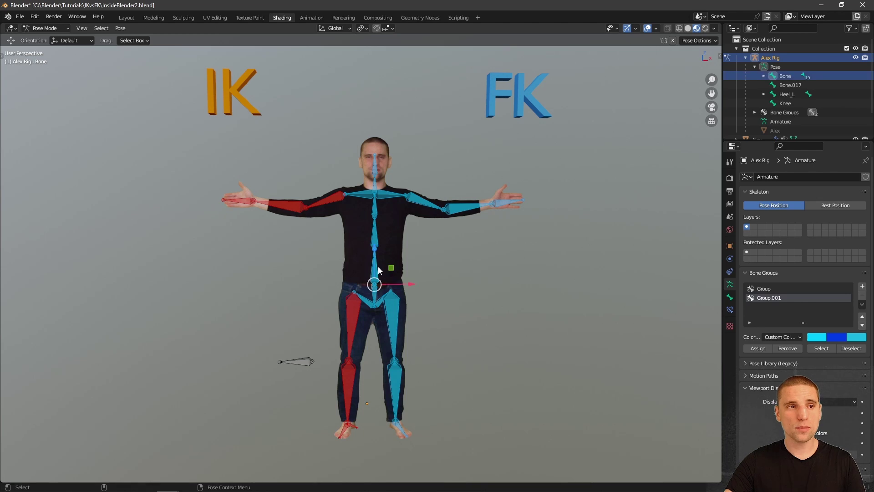
{"action": "key", "text": "g"}
{"action": "key", "text": "z"}
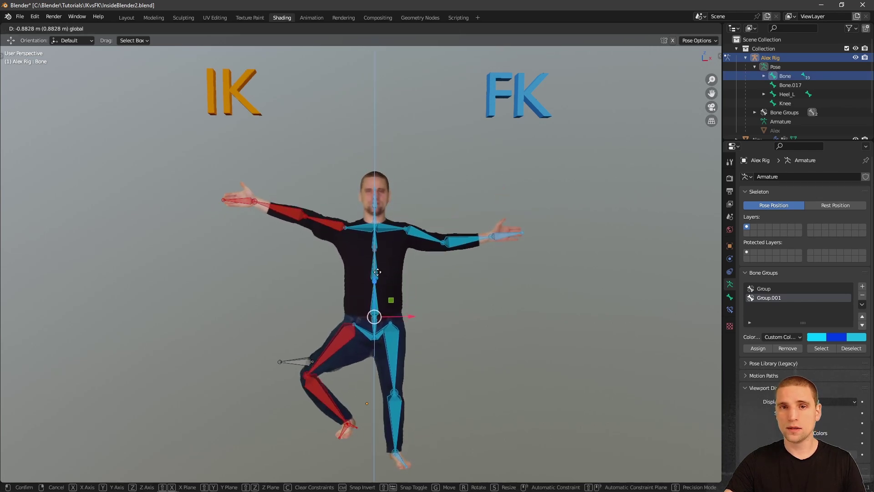
{"action": "left_click", "coordinate": [401, 286]}
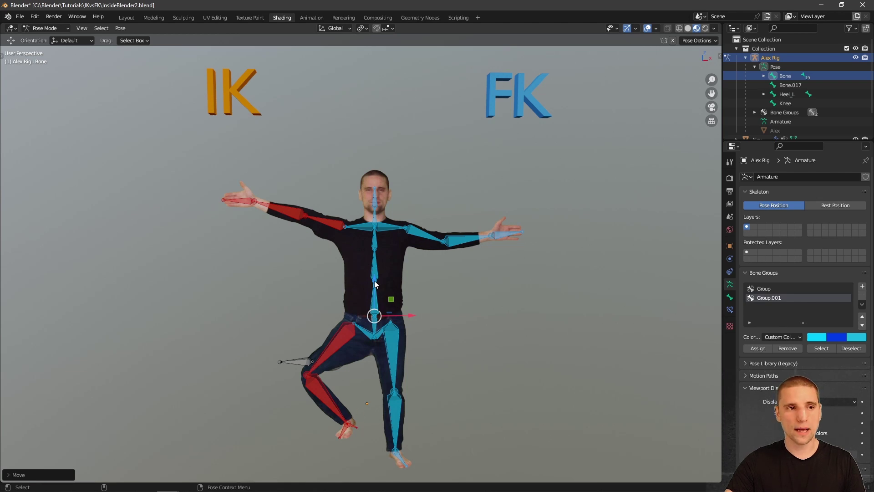
{"action": "key", "text": "ctrl+z"}
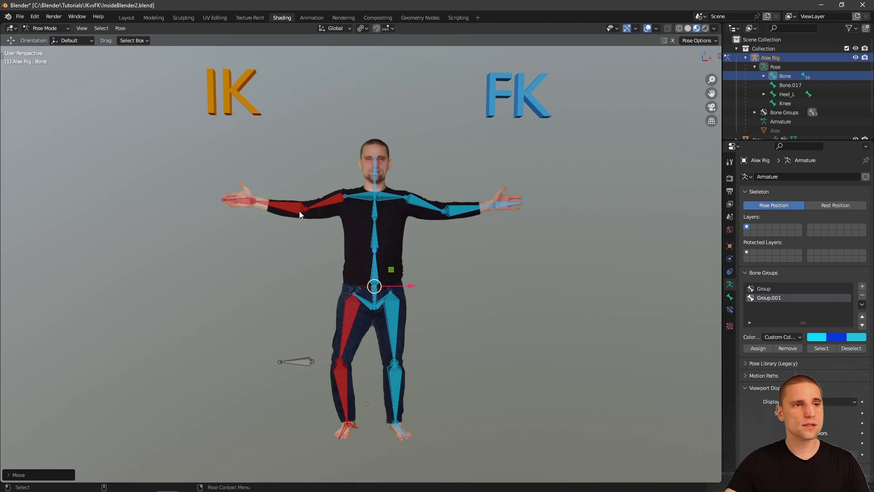
{"action": "key", "text": "shift+space"}
{"action": "key", "text": "r"}
{"action": "scroll", "coordinate": [414, 247], "scroll_direction": "up", "scroll_amount": 2}
{"action": "left_click", "coordinate": [401, 239]}
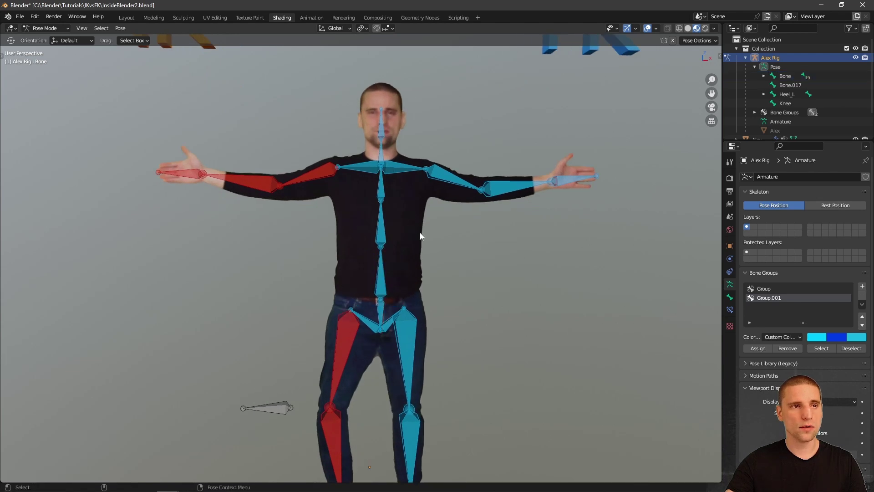
{"action": "left_click", "coordinate": [384, 223]}
{"action": "mouse_move", "coordinate": [395, 217]}
{"action": "left_mouse_down"}
{"action": "mouse_move", "coordinate": [409, 227]}
{"action": "mouse_move", "coordinate": [395, 218]}
{"action": "left_mouse_up"}
{"action": "left_click", "coordinate": [387, 205]}
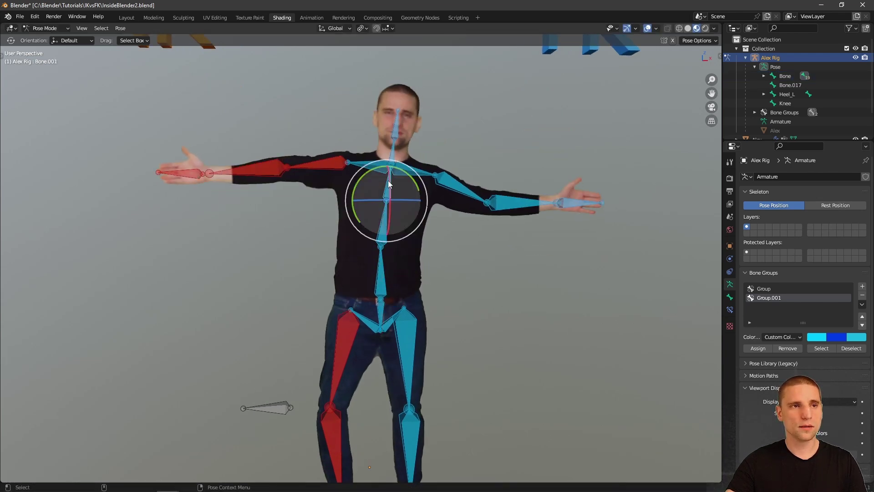
{"action": "left_click", "coordinate": [405, 137]}
{"action": "left_click_drag", "start_coordinate": [405, 137], "coordinate": [450, 150]}
{"action": "left_click", "coordinate": [432, 137]}
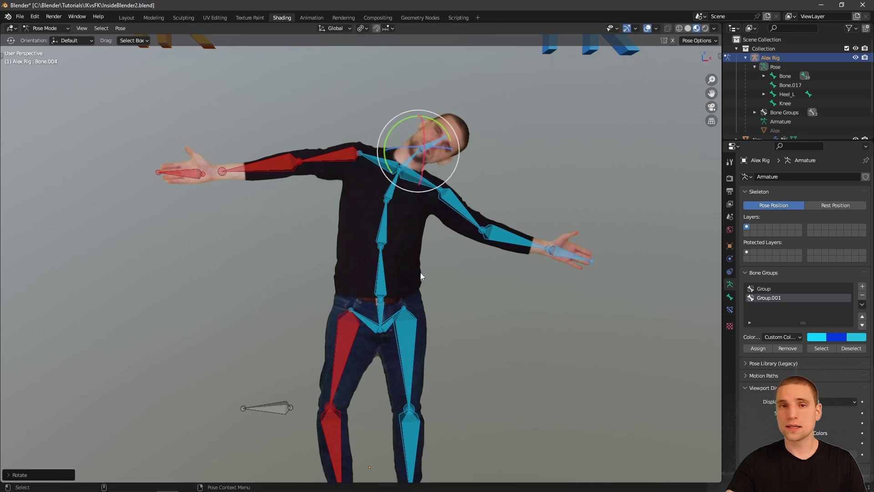
{"action": "scroll", "coordinate": [415, 274], "scroll_direction": "down", "scroll_amount": 3}
{"action": "key", "text": "a"}
{"action": "key", "text": "alt+r"}
{"action": "key", "text": "alt+g"}
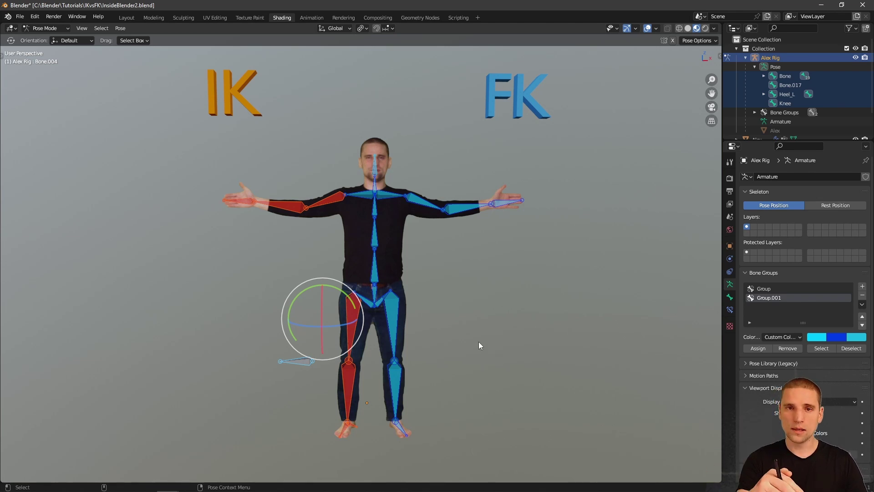
{"action": "key", "text": "alt+a"}
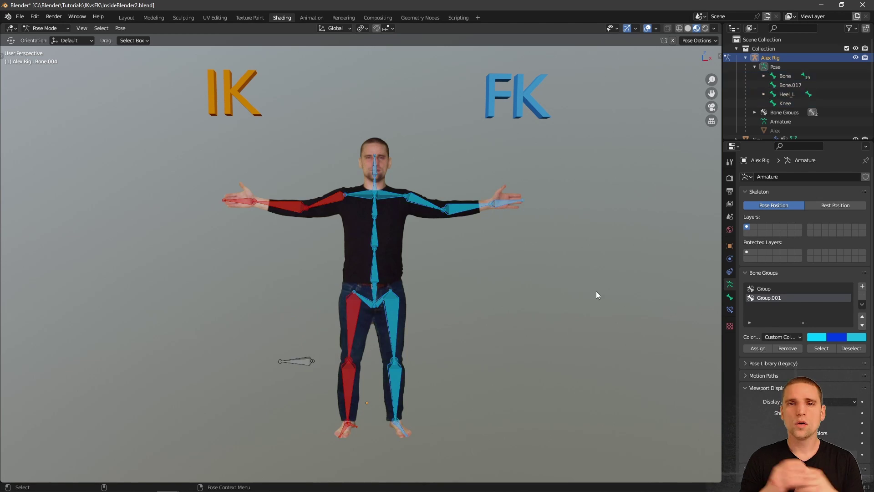